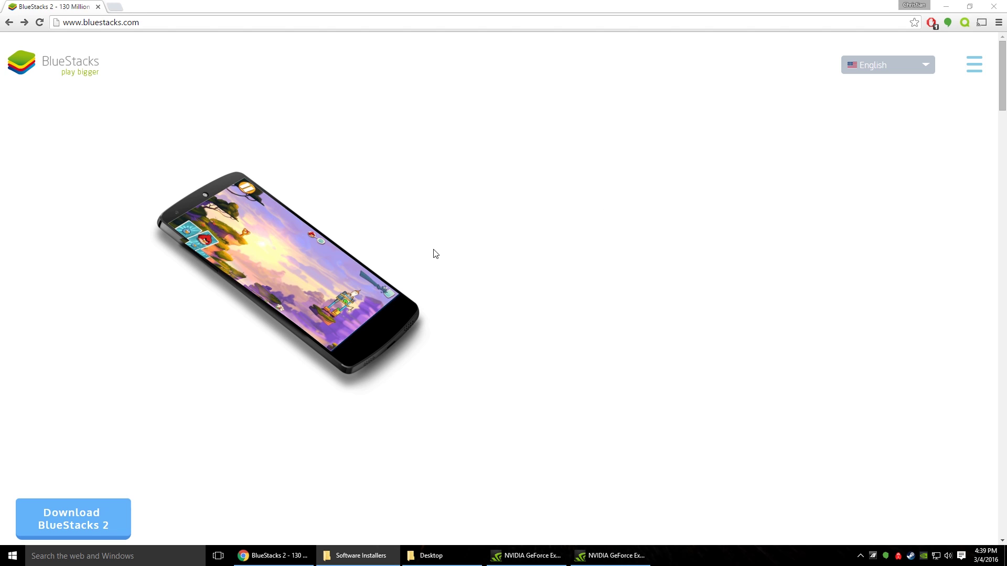
Step: Start downloading the BlueStacks 2 installer to the Downloads folder as BlueStacks2_native, and cancel the running download
left_click(91, 519)
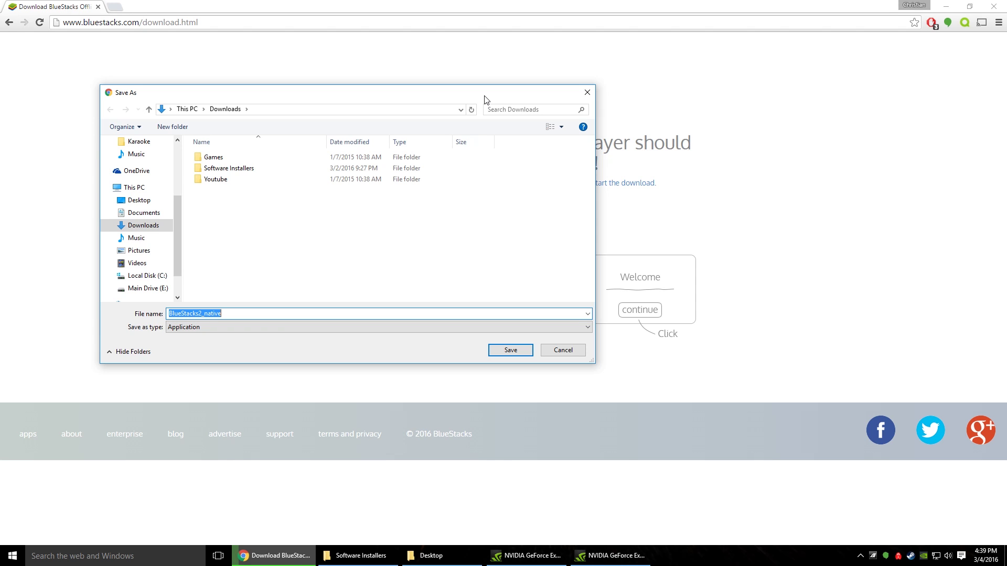
left_click_drag(484, 98, 612, 85)
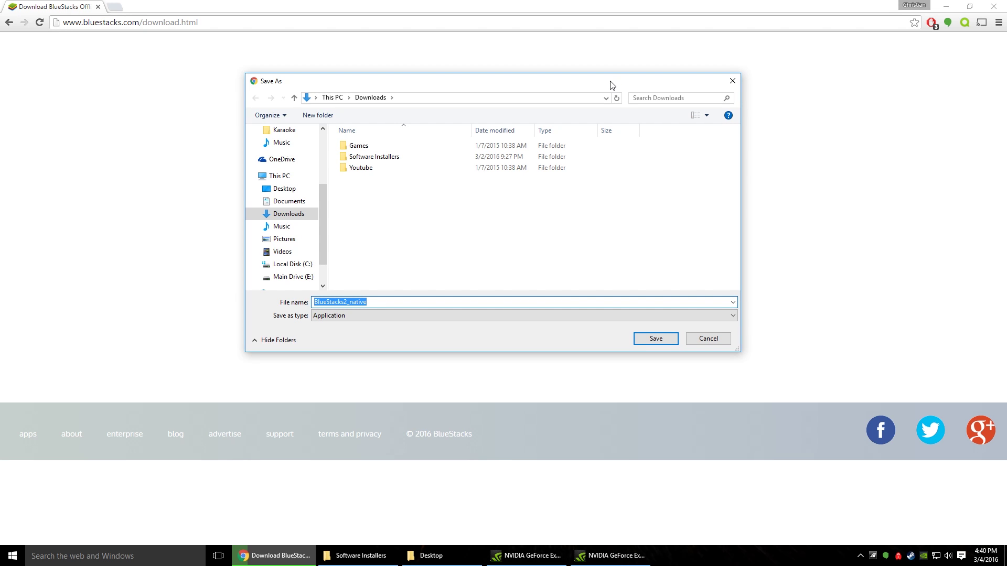
left_click(655, 338)
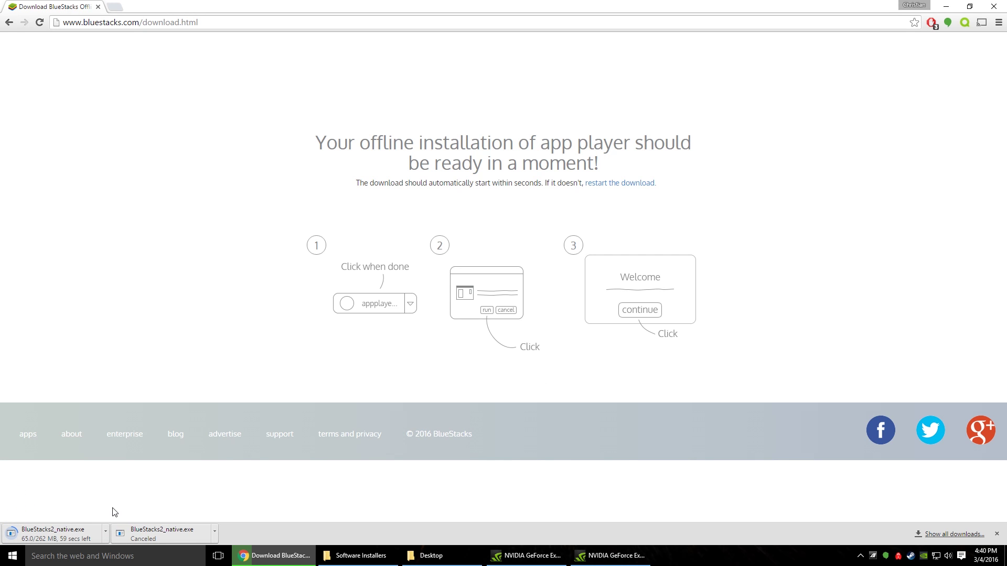
left_click(106, 531)
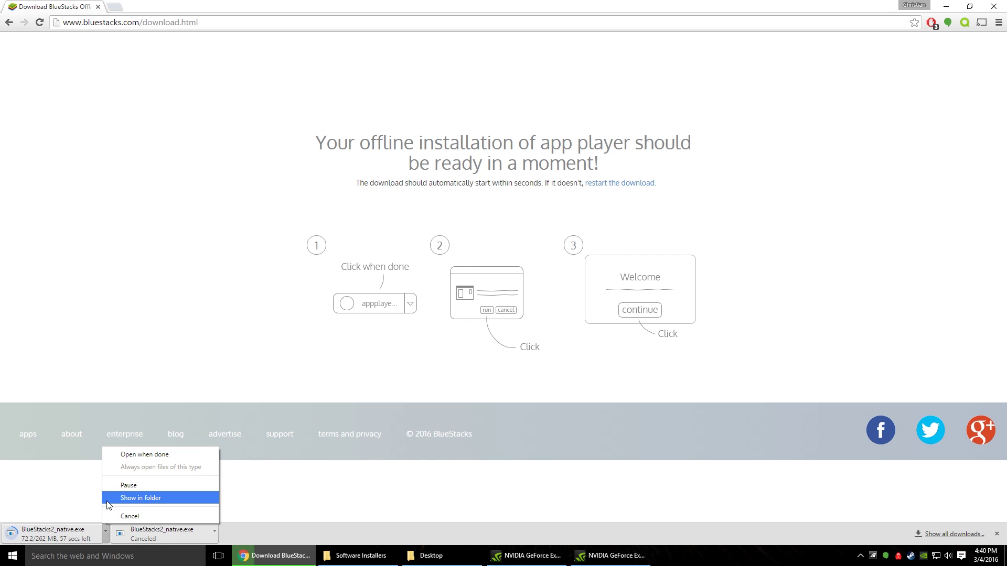
left_click(117, 515)
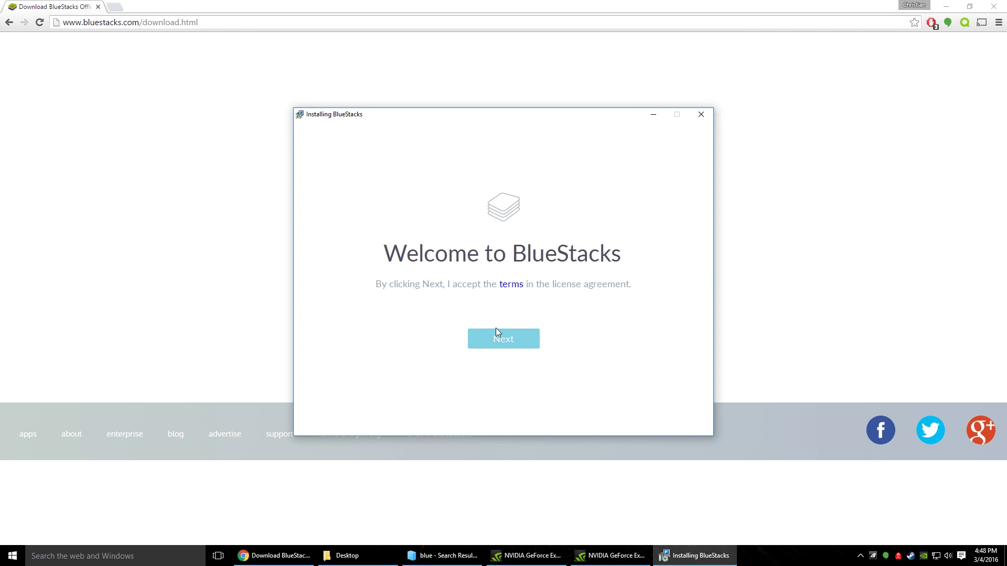
Step: Accept the installer's license terms and set the BlueStacks data location to Program Files inside the personal folder on Main Drive (E:)
left_click(482, 344)
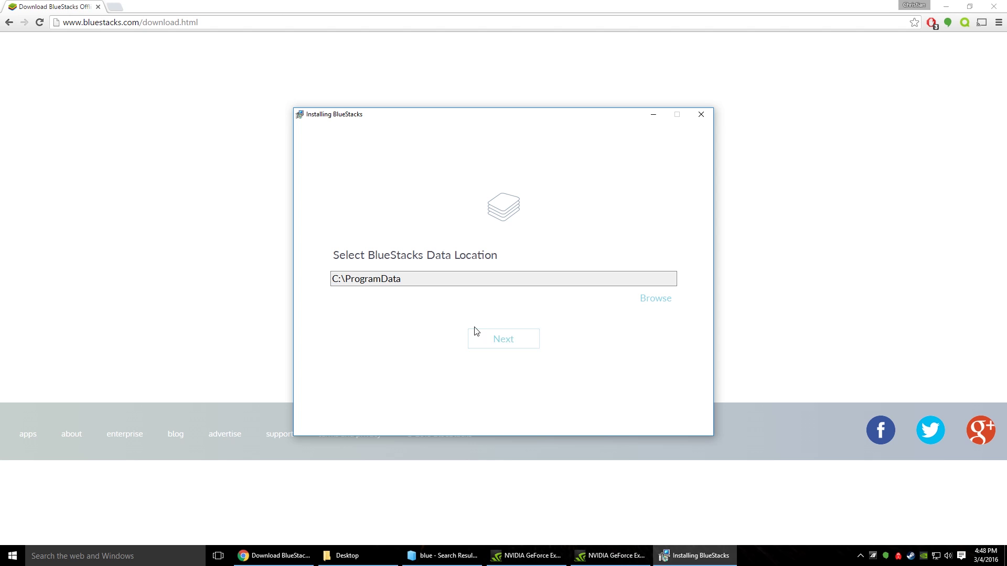
left_click(656, 299)
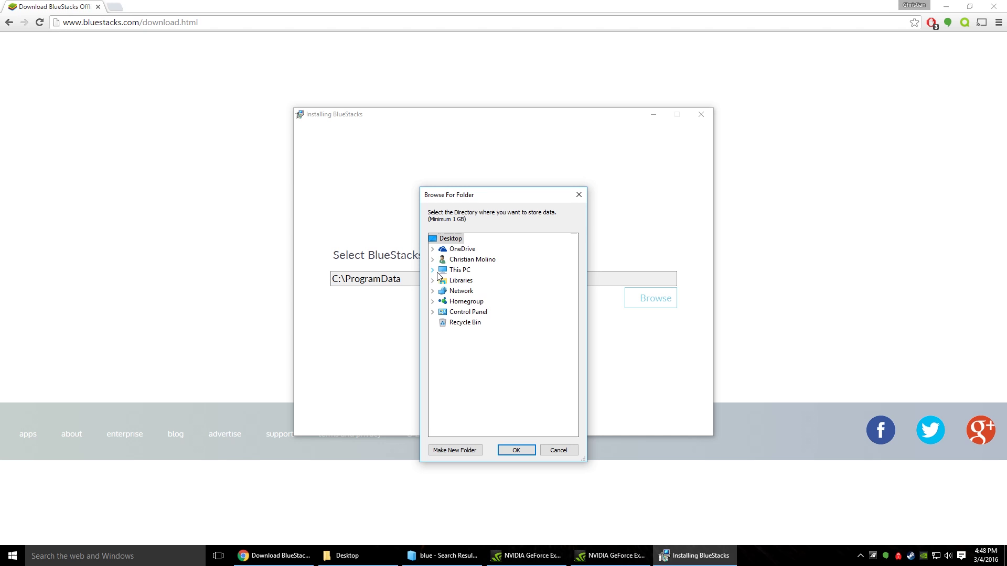
left_click(433, 282)
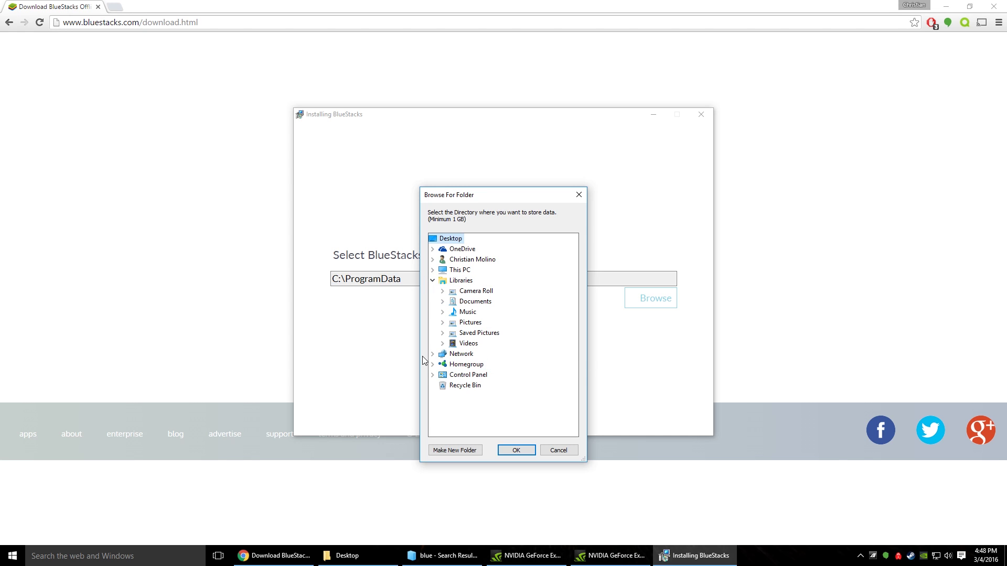
left_click(433, 280)
left_click(433, 270)
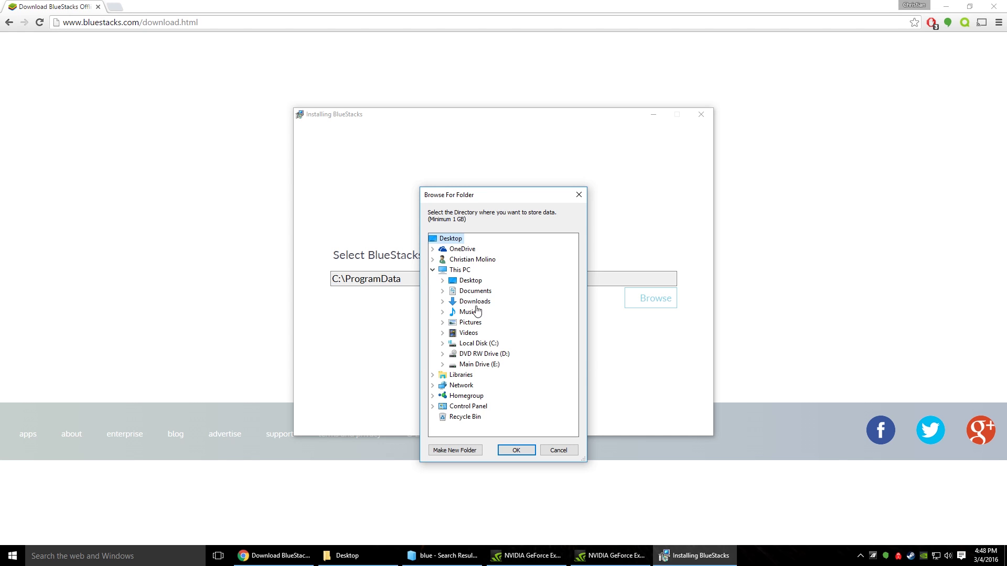
left_click(442, 365)
left_click(452, 375)
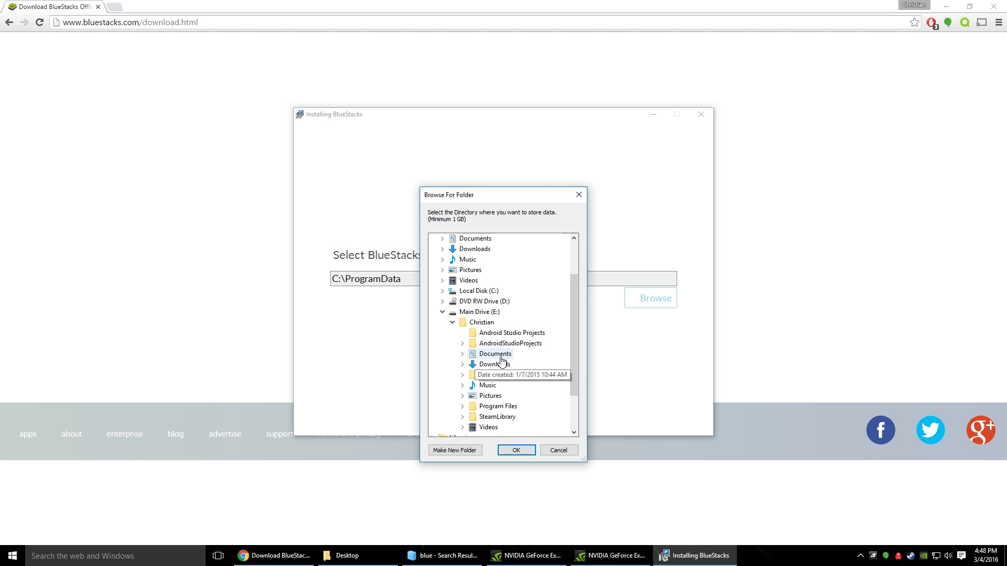
left_click(503, 406)
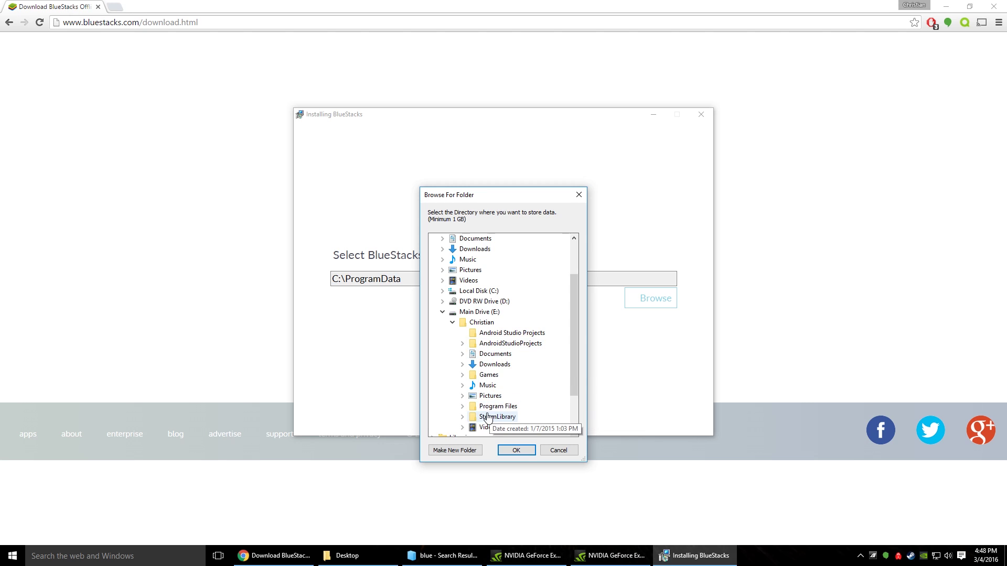
left_click(509, 451)
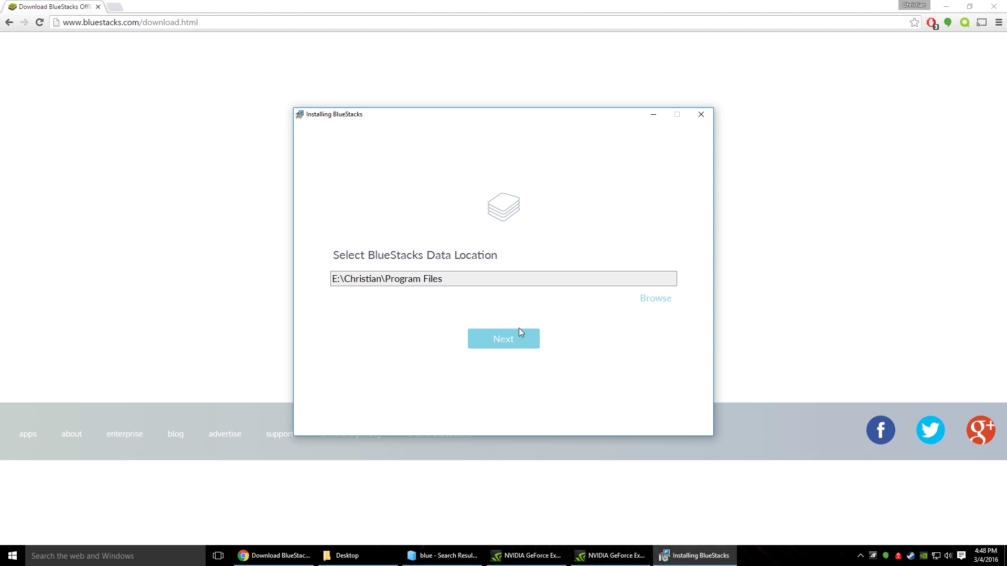
left_click(491, 345)
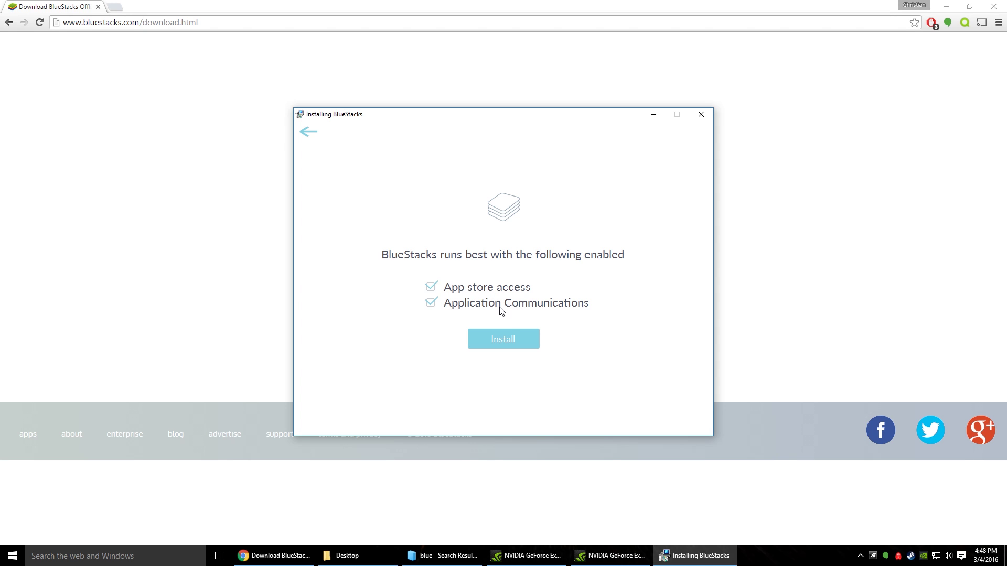
Step: Install BlueStacks with App store access and Application Communications enabled, allow the system changes, and finish with Start BlueStacks enabled
left_click(489, 339)
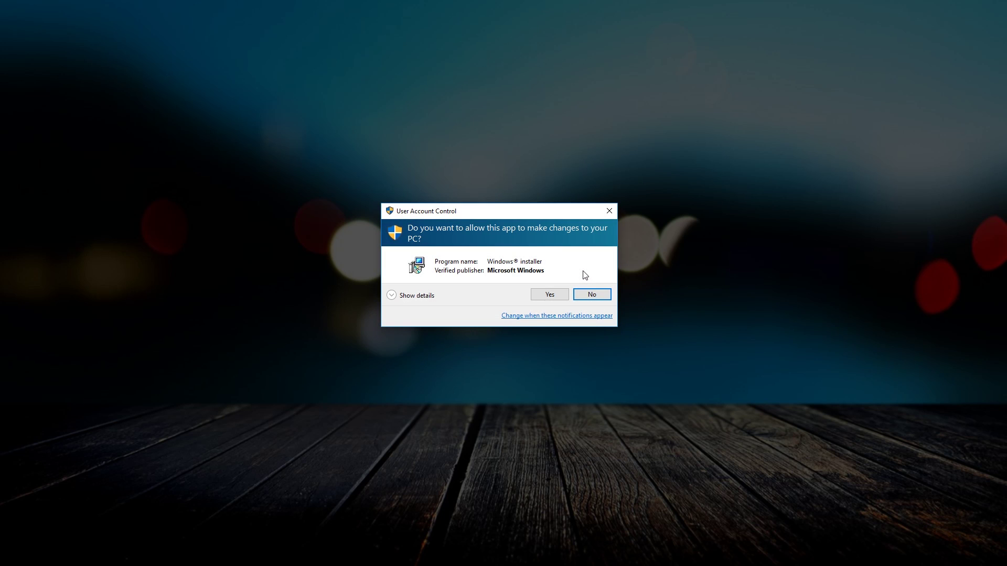
left_click(551, 296)
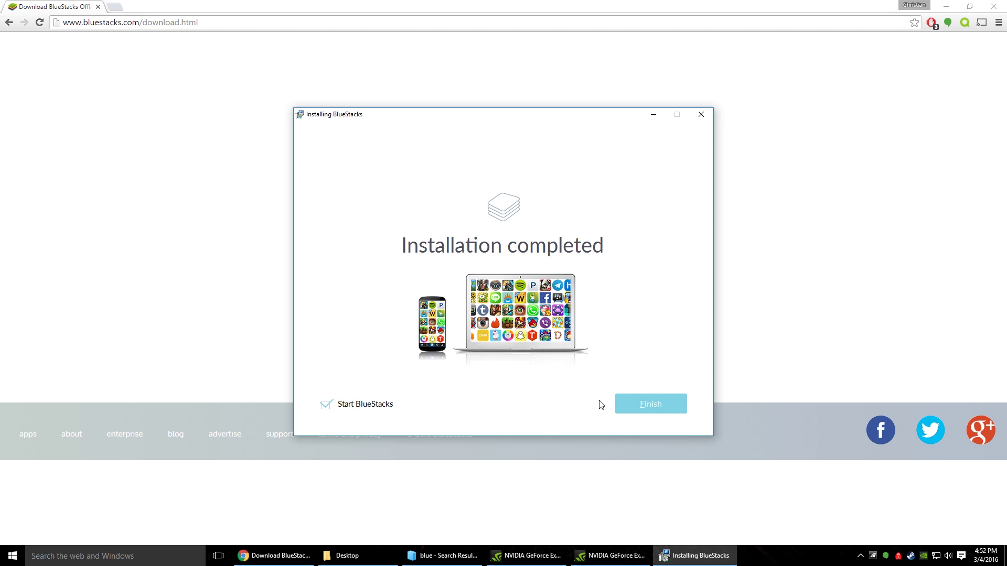
left_click(645, 406)
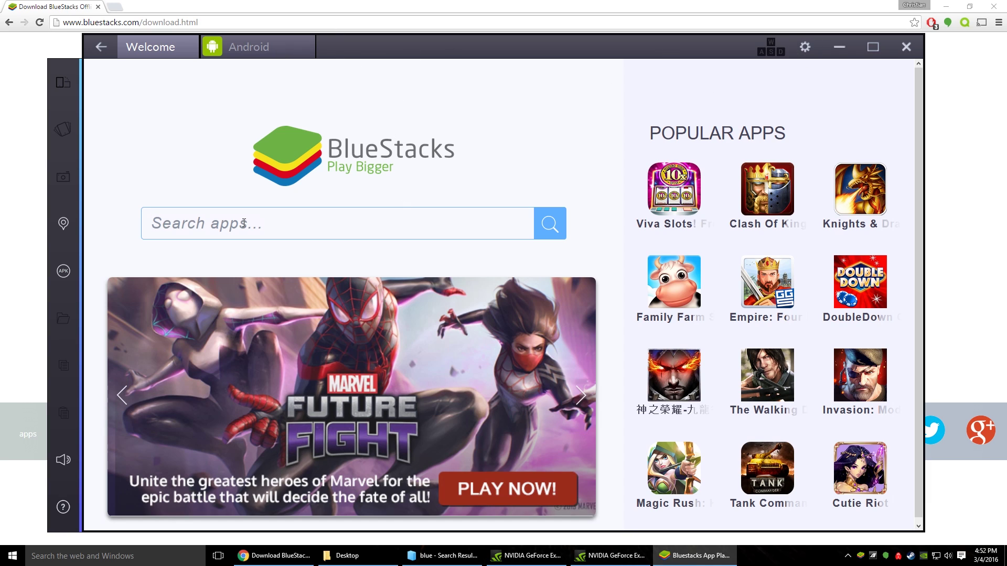
Step: Search the BlueStacks apps for "snapchat" and open the Snapchat result
type("snapchat")
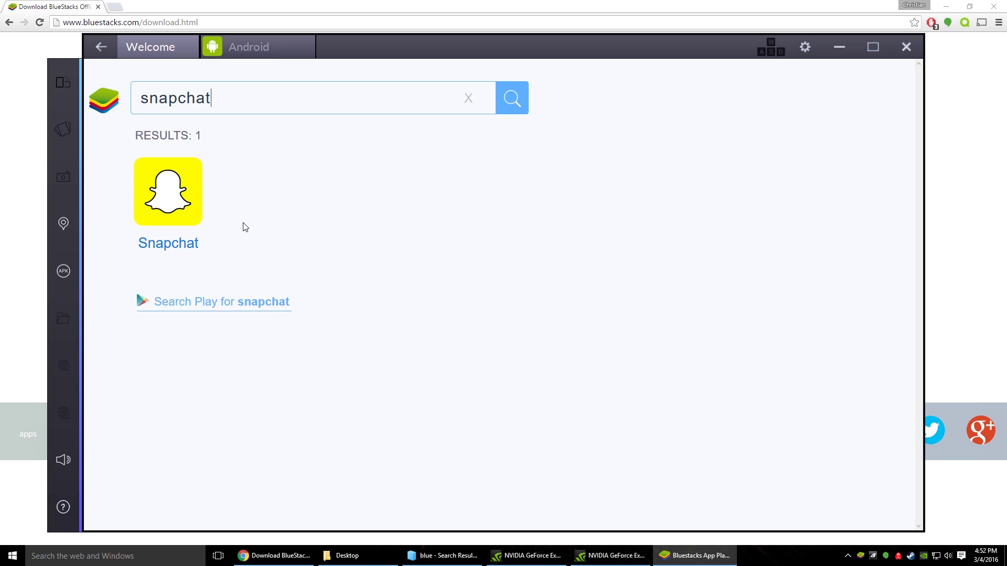
left_click(182, 197)
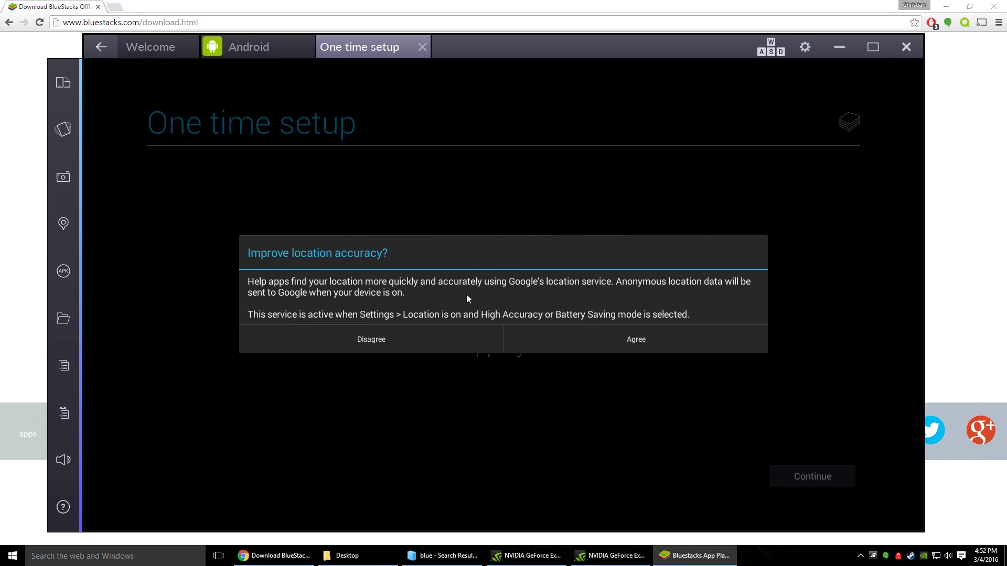
Step: Agree to Google's location service, turn location access on for all Google apps, and complete the one time setup
left_click(543, 338)
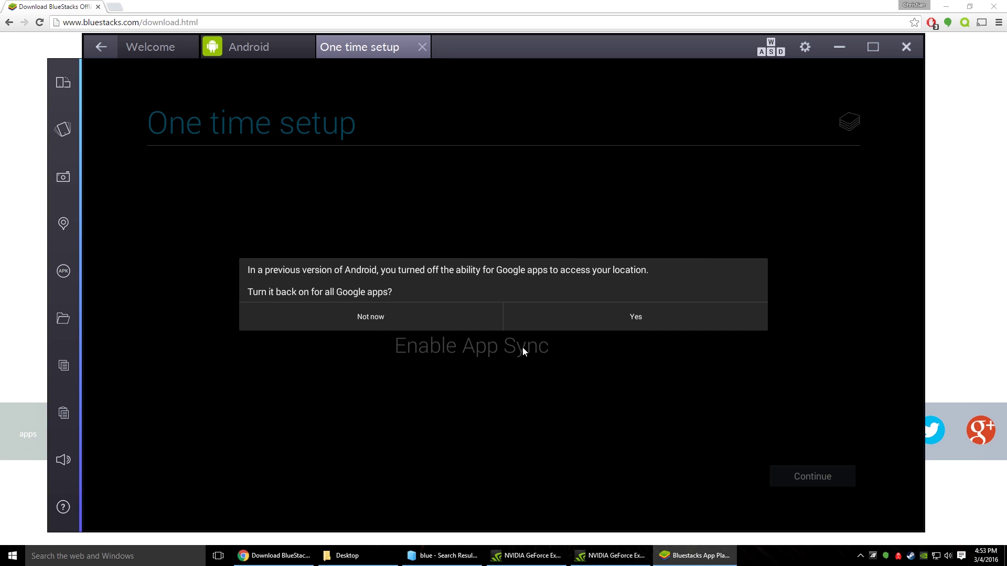
left_click(534, 323)
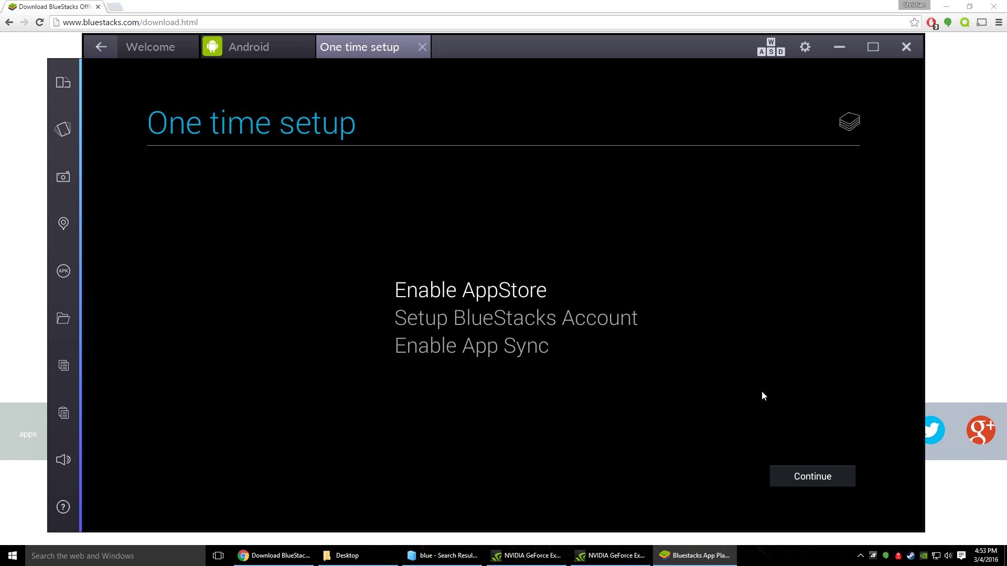
left_click(786, 477)
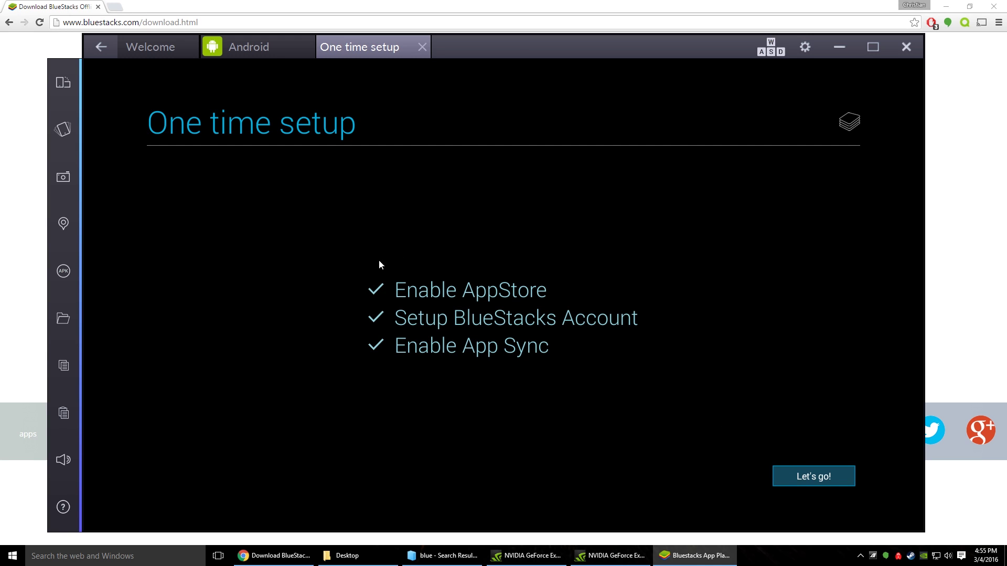
left_click(814, 477)
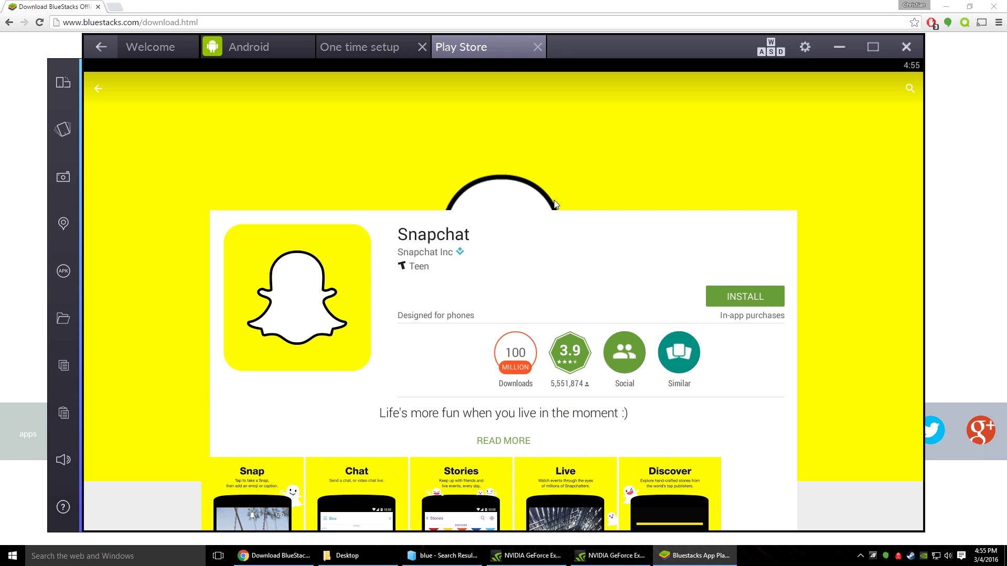
Step: Install Snapchat from the Play Store, accept its requested permissions, and open the app
left_click(755, 299)
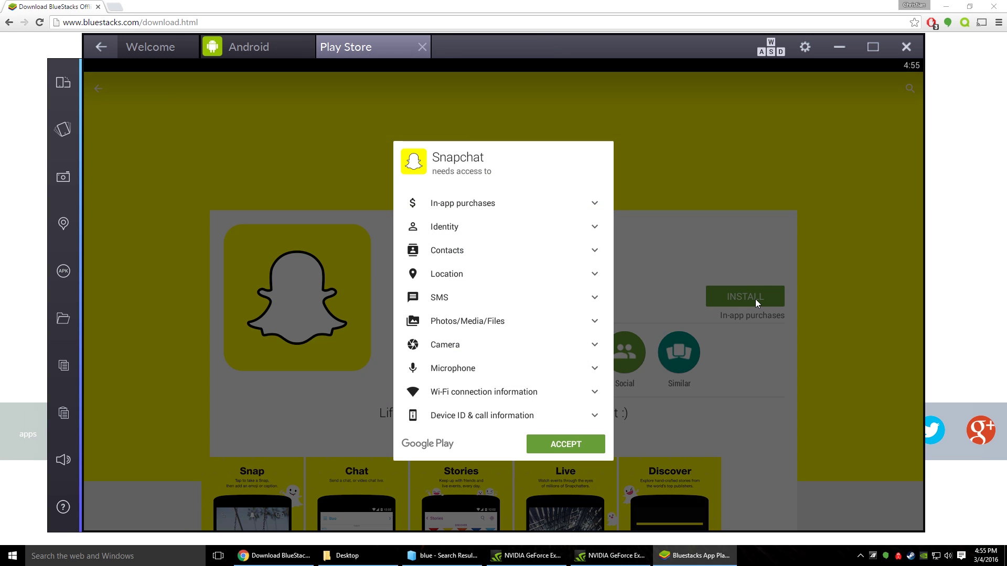
left_click(537, 448)
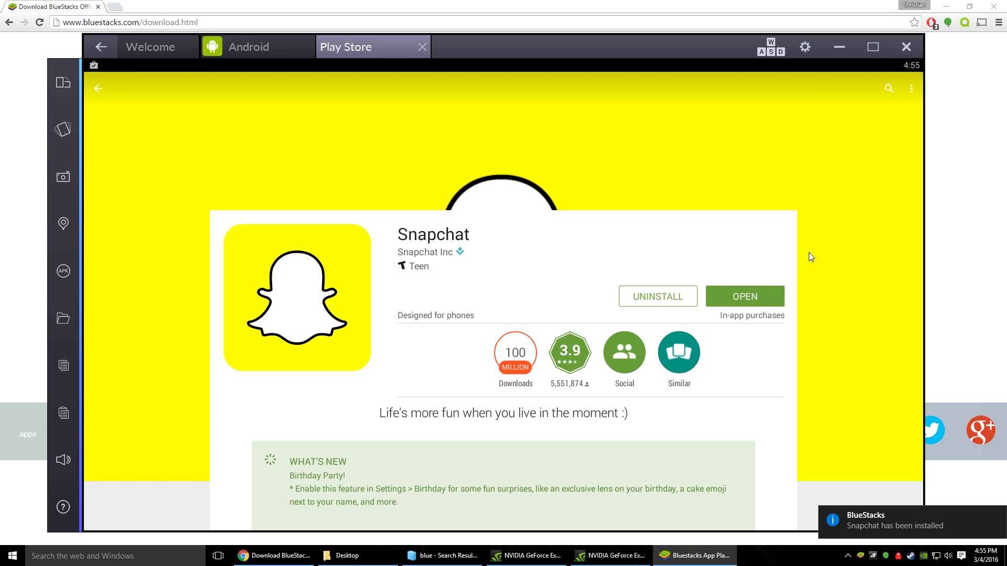
left_click(766, 298)
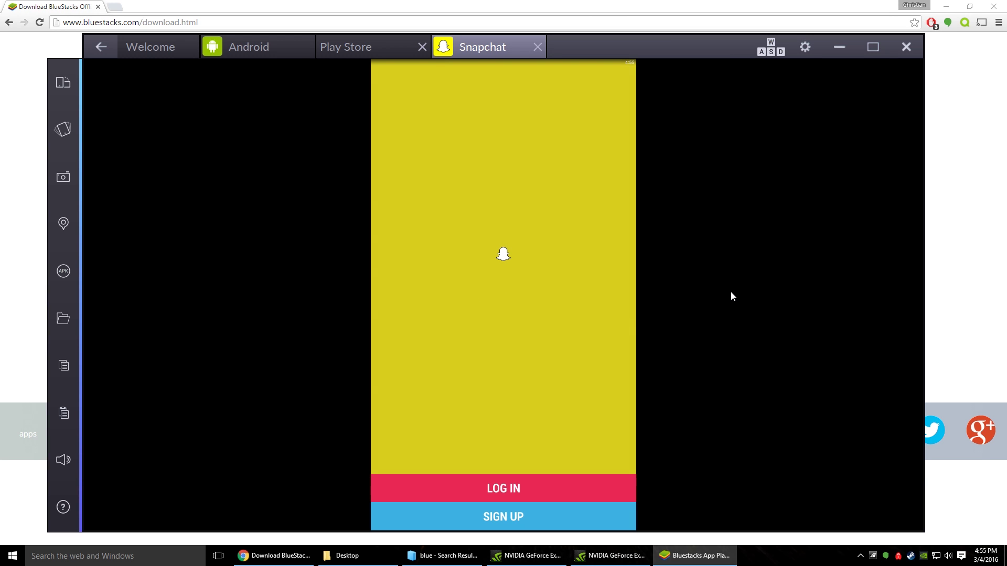
Step: View Snapchat's Log In and Sign Up forms, returning to its start screen after each
left_click(516, 483)
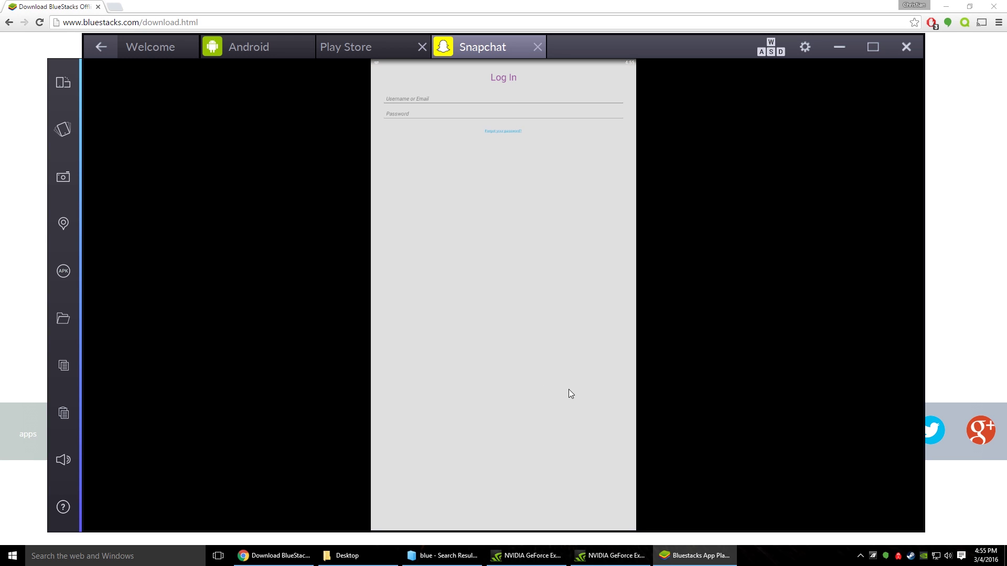
key("Escape")
left_click(518, 519)
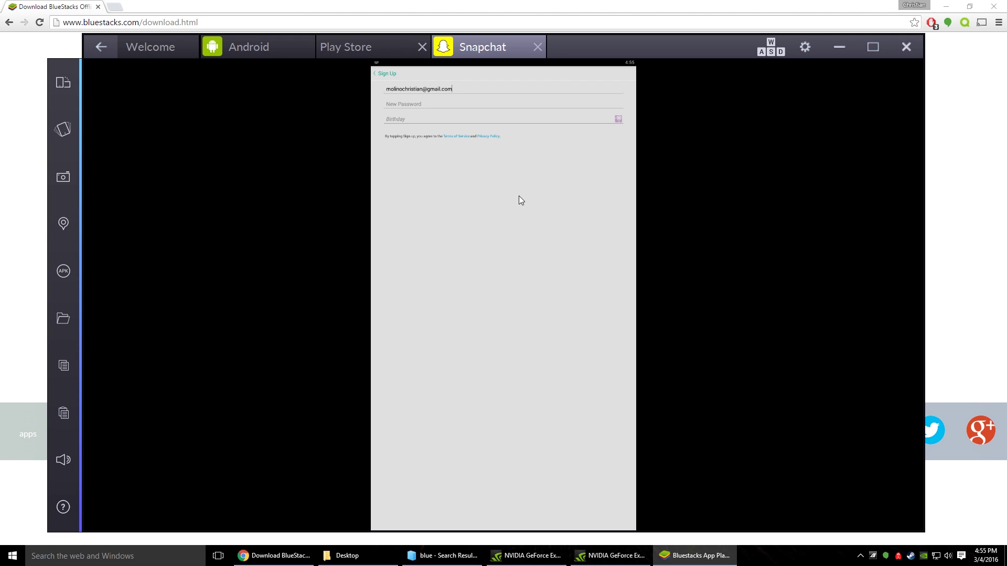
key("Escape")
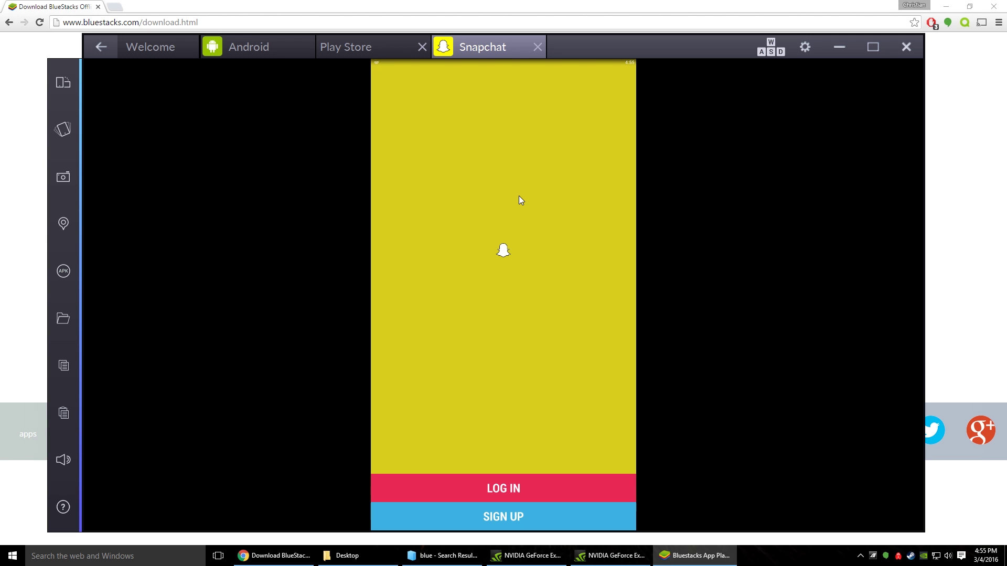